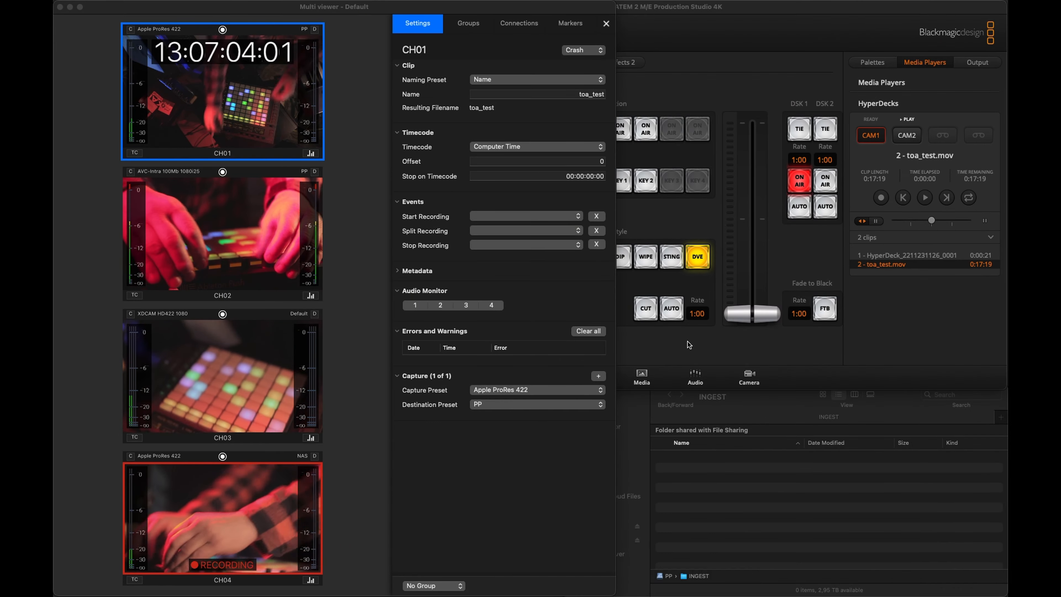
Open the Just Control Configuration from the multi viewer and show its event device settings
left_click(687, 341)
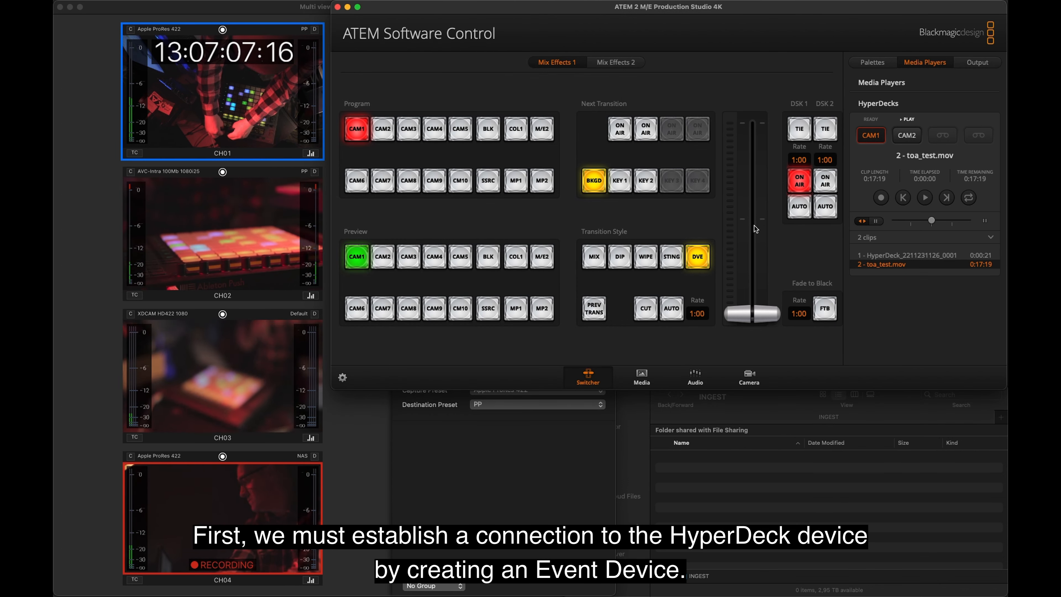
left_click(485, 484)
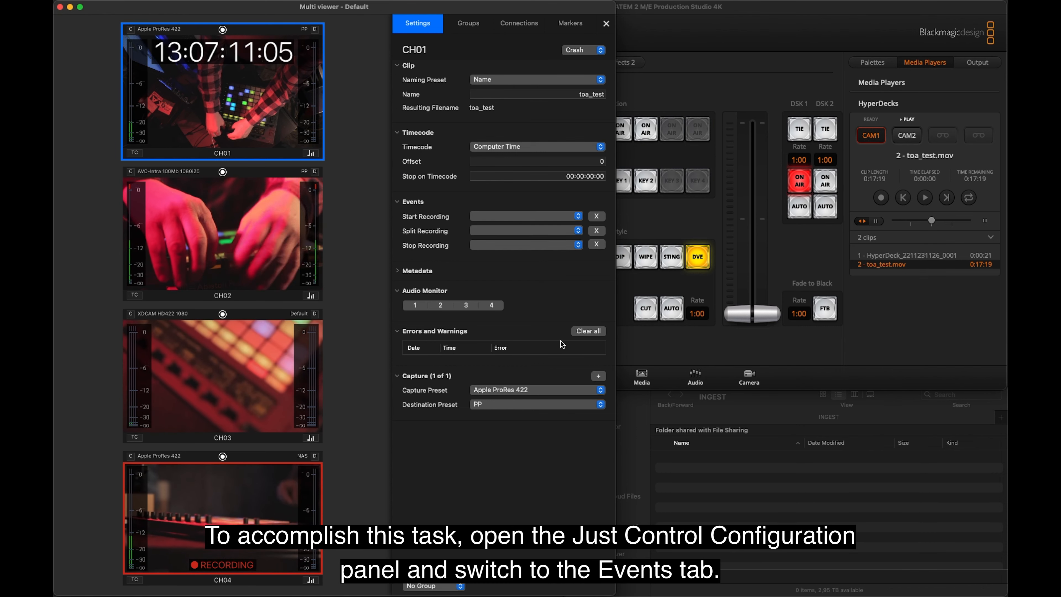
key("super+comma")
left_click_drag(552, 149, 591, 147)
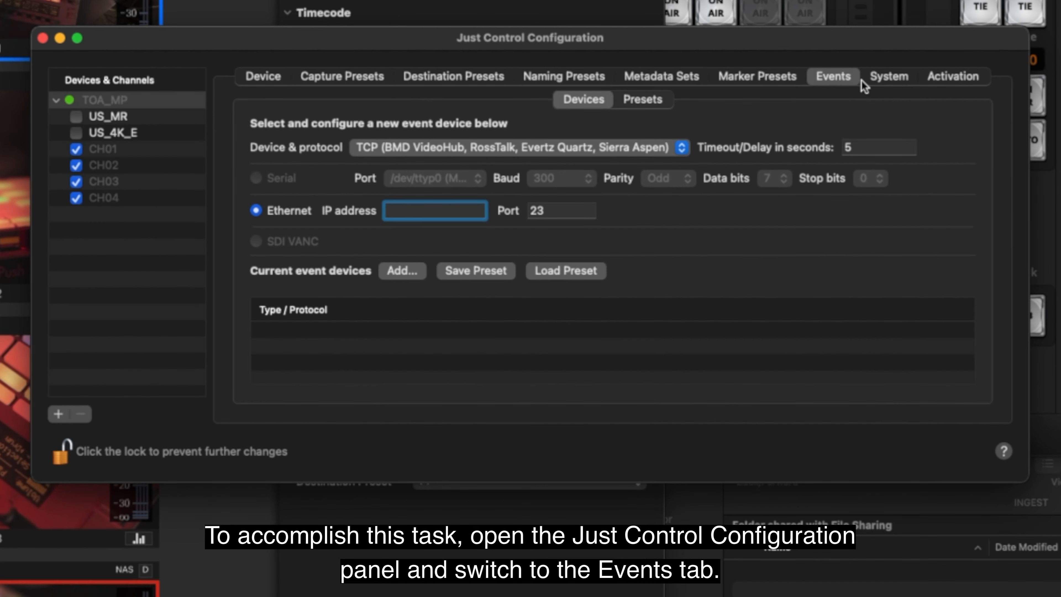
Add an event device using the TCP protocol over Ethernet with IP address 10.39.1.112
left_click(452, 147)
left_click(462, 151)
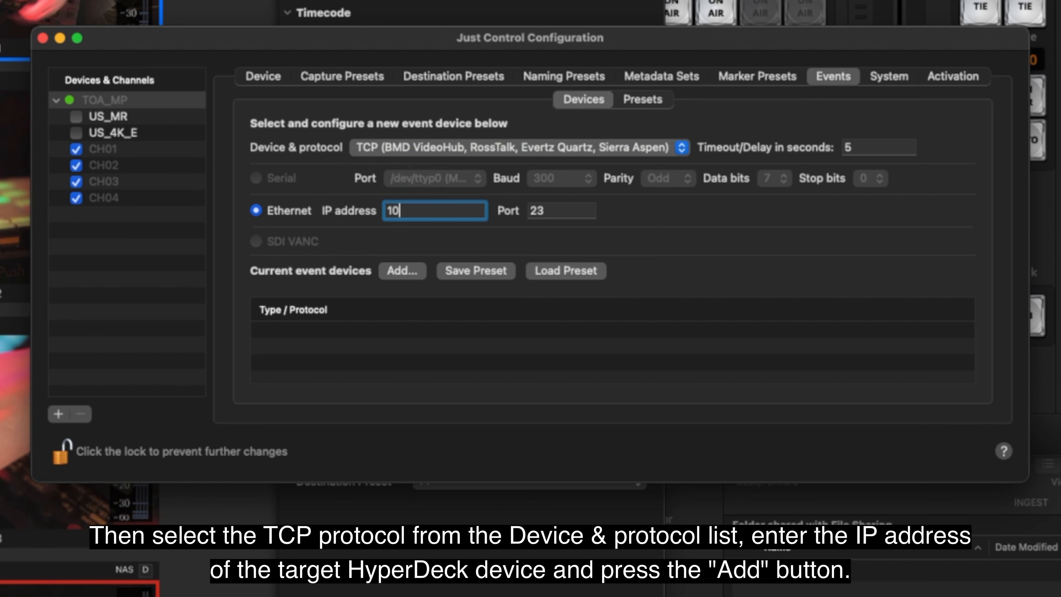
type("10.39.1.")
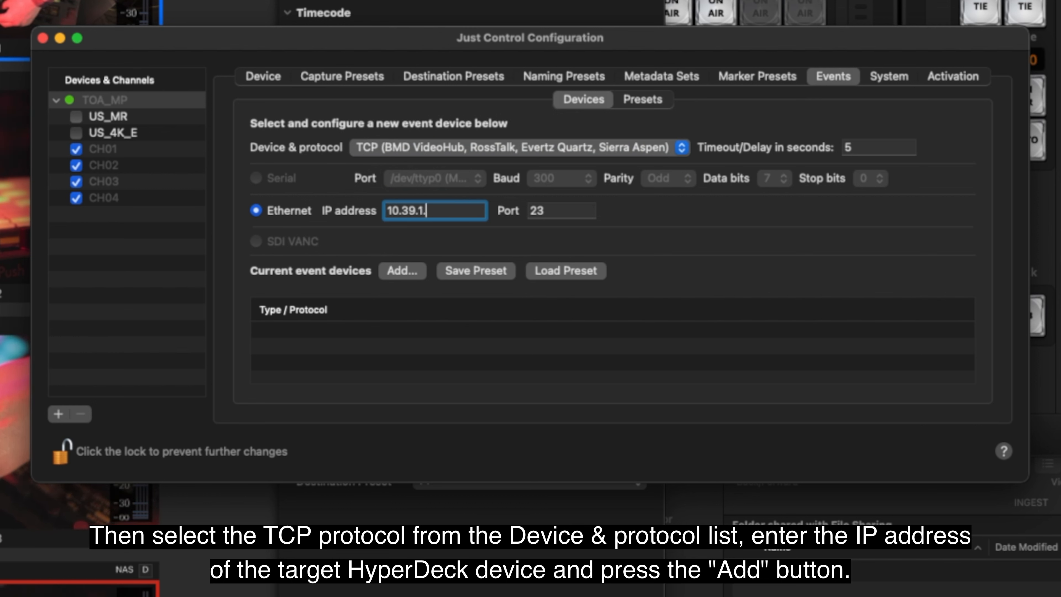
type("112")
key("Return")
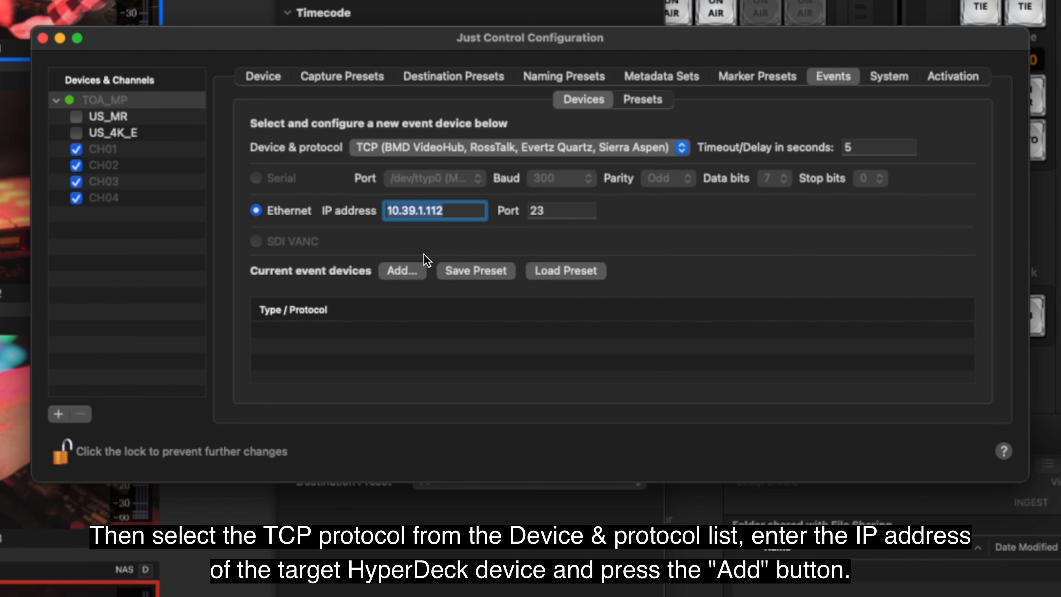
left_click(417, 271)
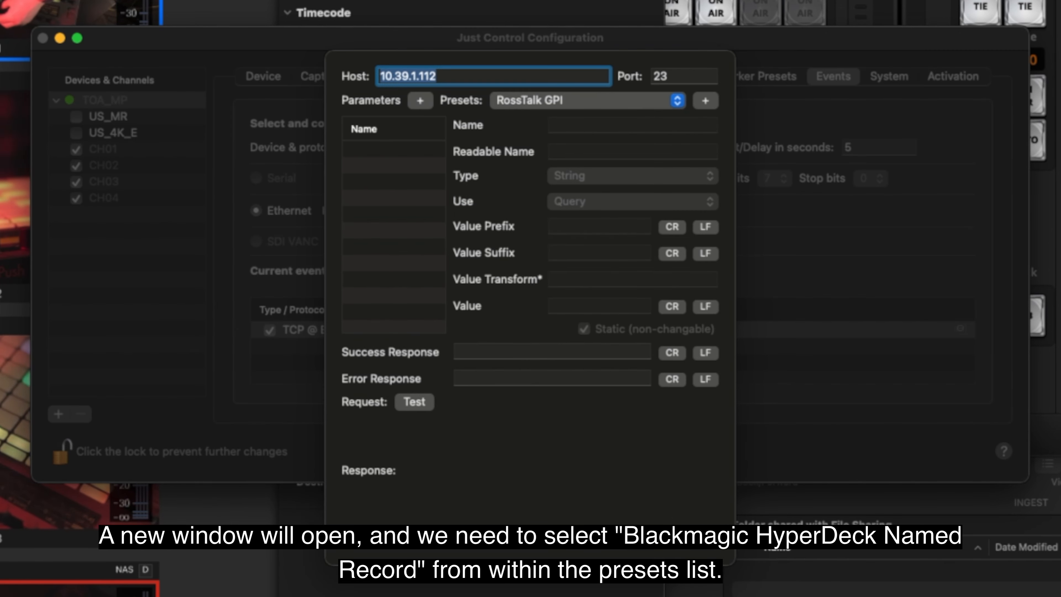
Apply the Blackmagic Hyperdeck Named Record preset to the new event device and confirm its setup
left_click(665, 102)
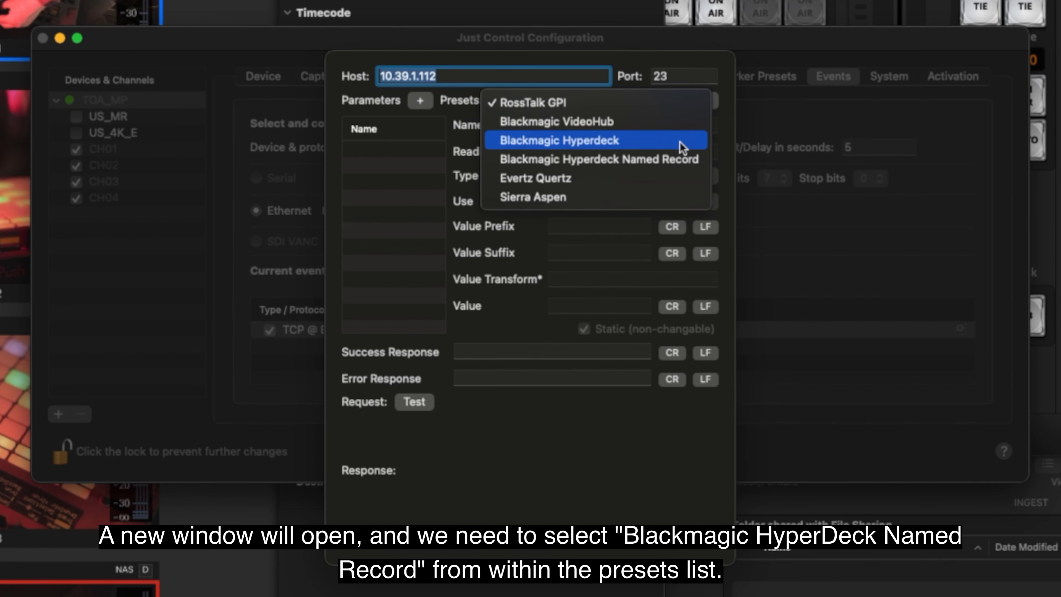
left_click(615, 162)
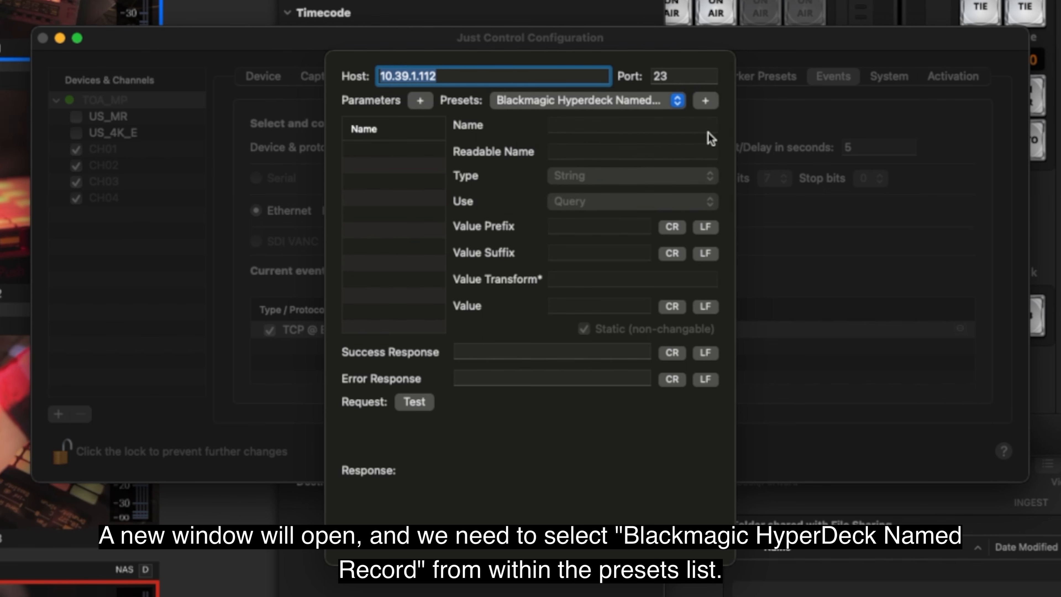
left_click(706, 102)
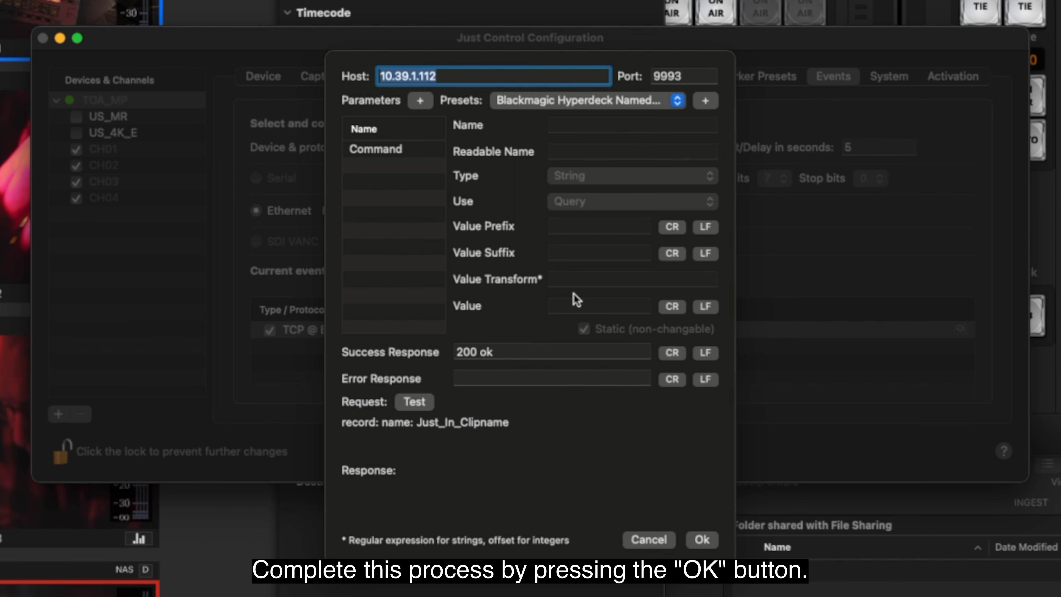
left_click(702, 540)
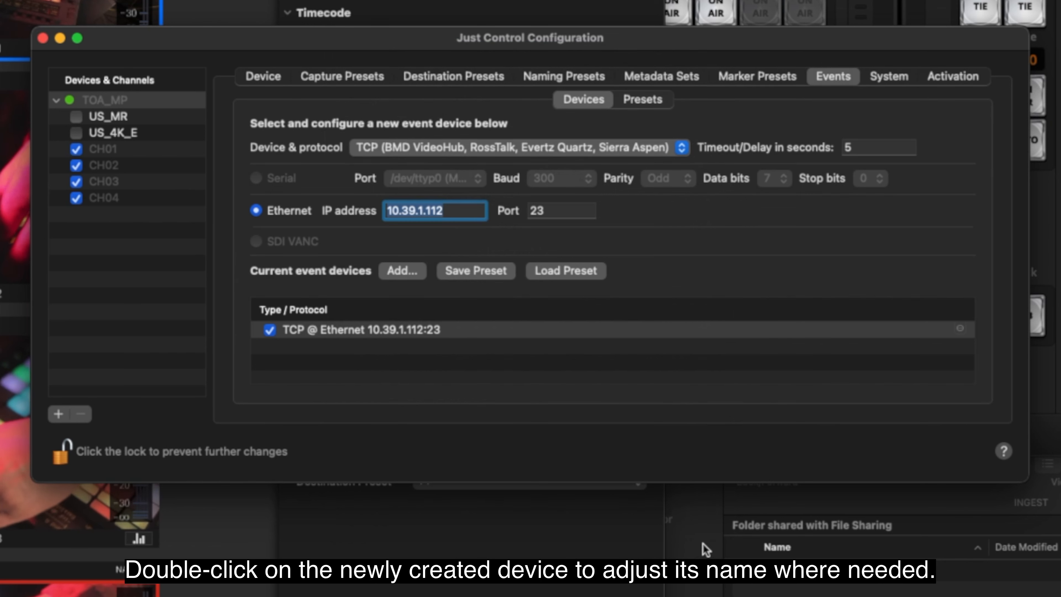
Rename the new TCP event device as BMD_HD_Named
left_click(494, 337)
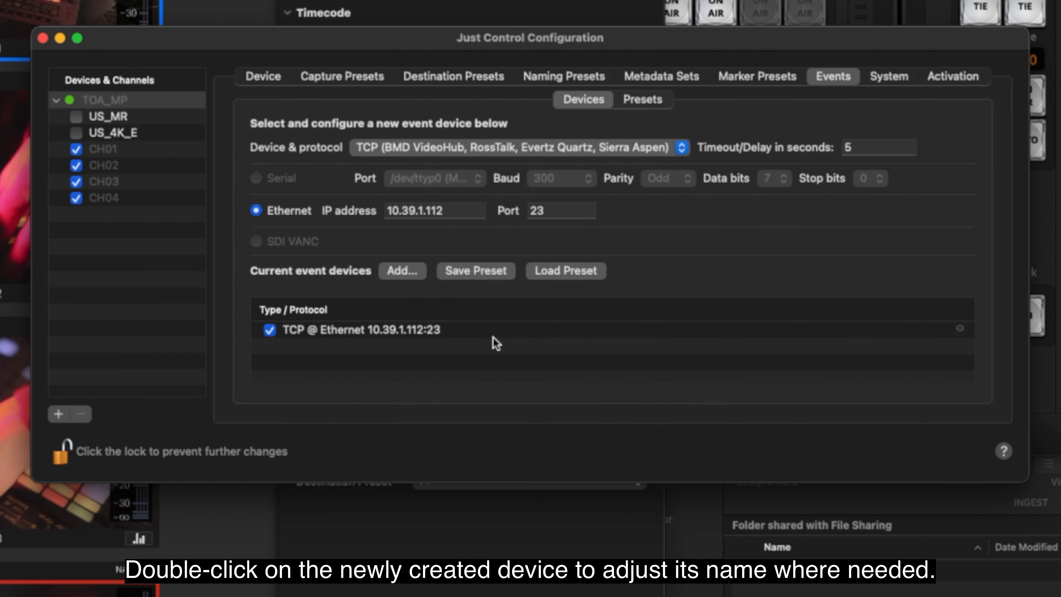
double_click(484, 335)
type("BMD_HD_Named")
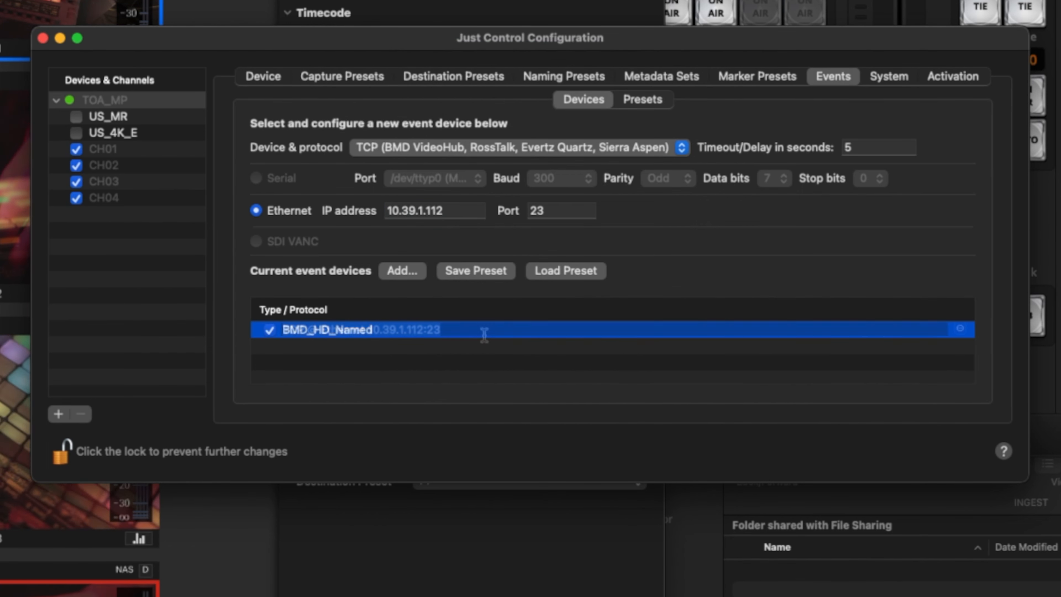
key("Return")
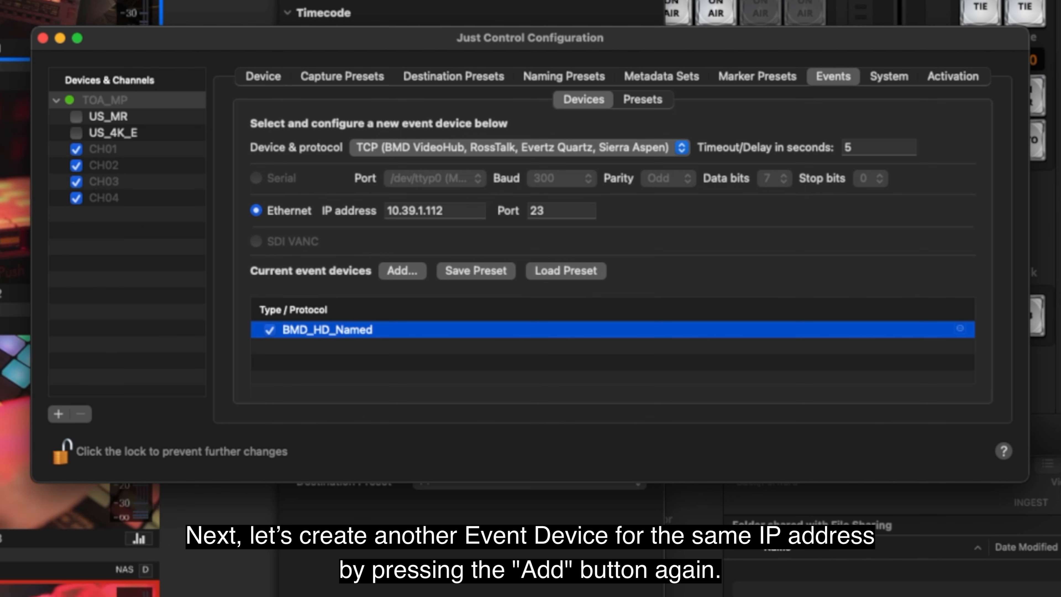
Add a second TCP event device for 10.39.1.112 and apply the Blackmagic Hyperdeck preset to it
left_click(447, 211)
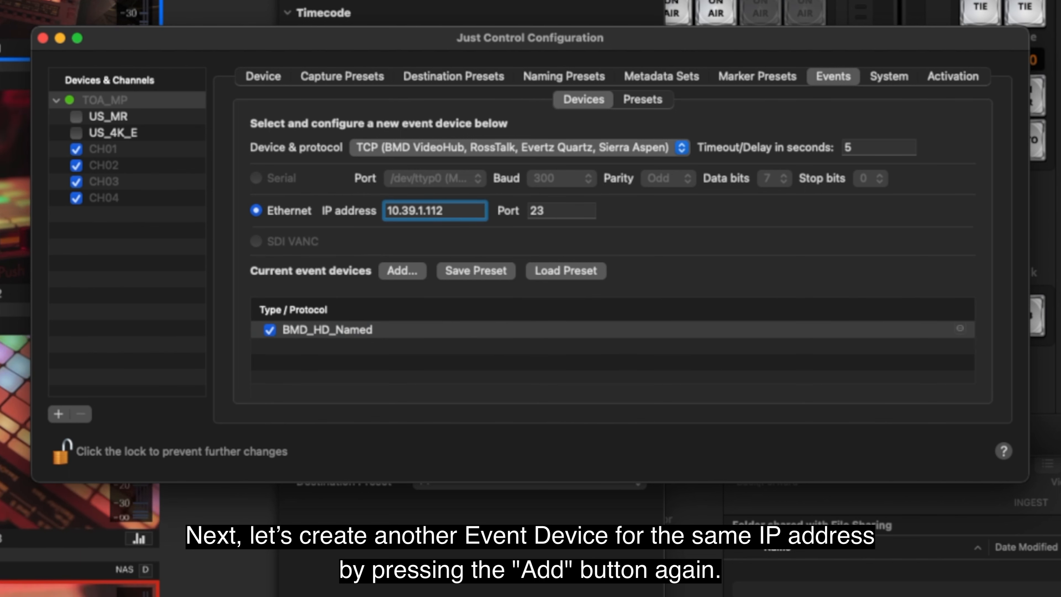
left_click(415, 273)
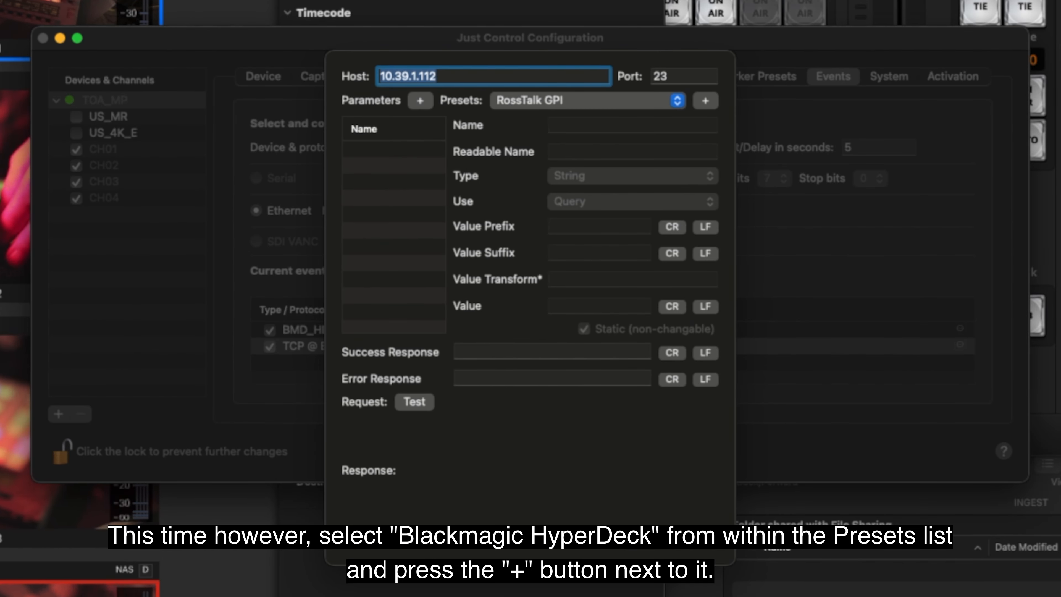
left_click(605, 102)
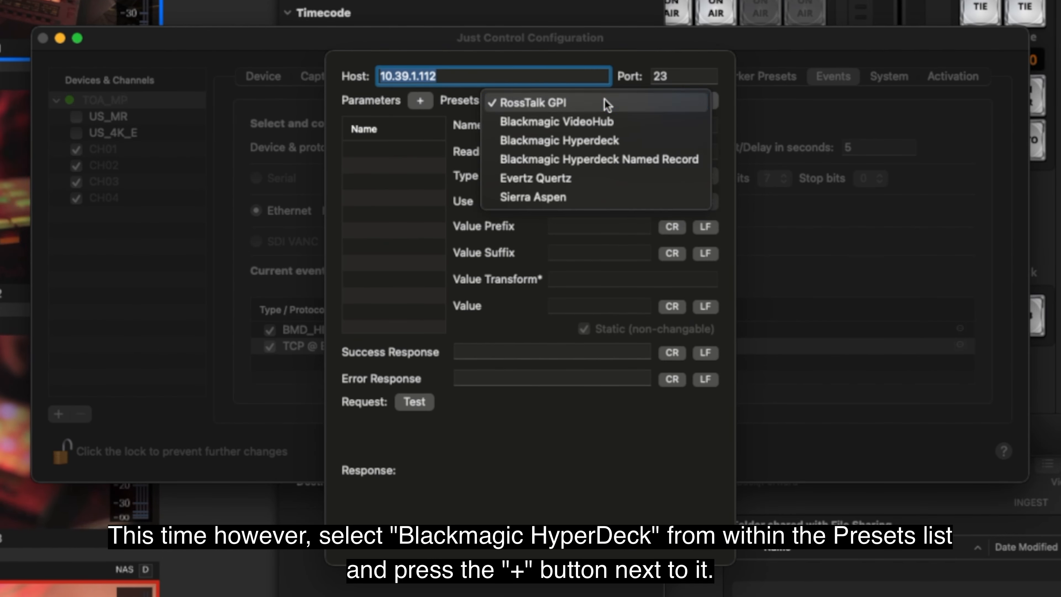
left_click(537, 141)
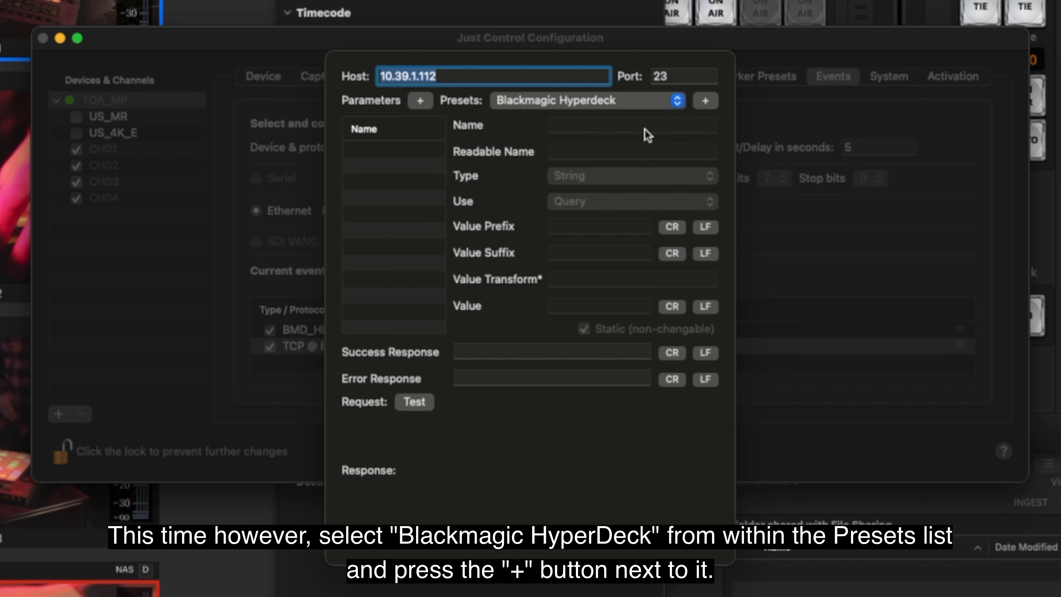
left_click(699, 100)
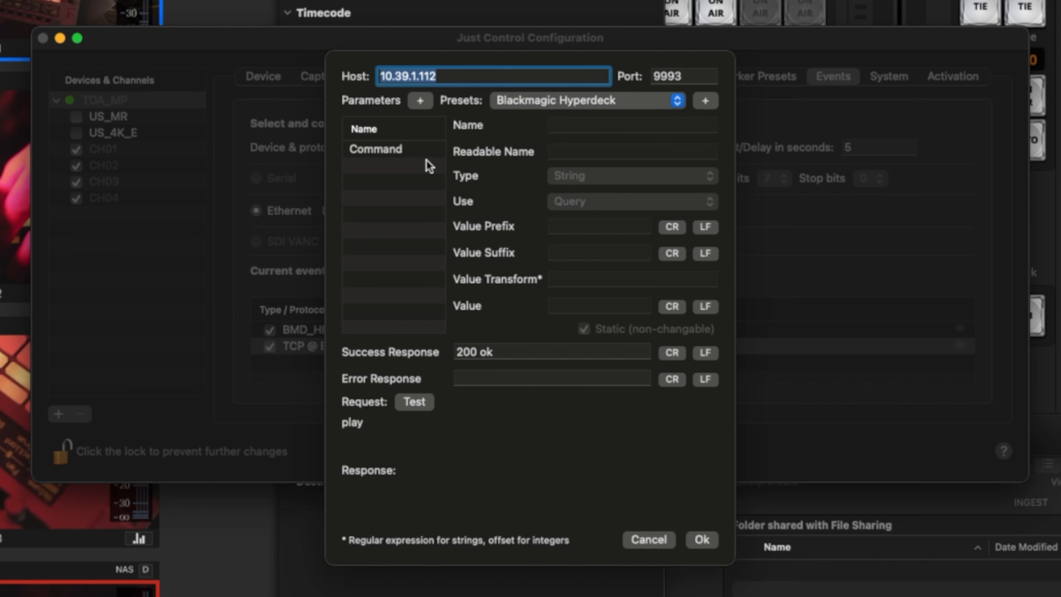
Set the Command parameter's value to Play and test the request on the HyperDeck
left_click(391, 151)
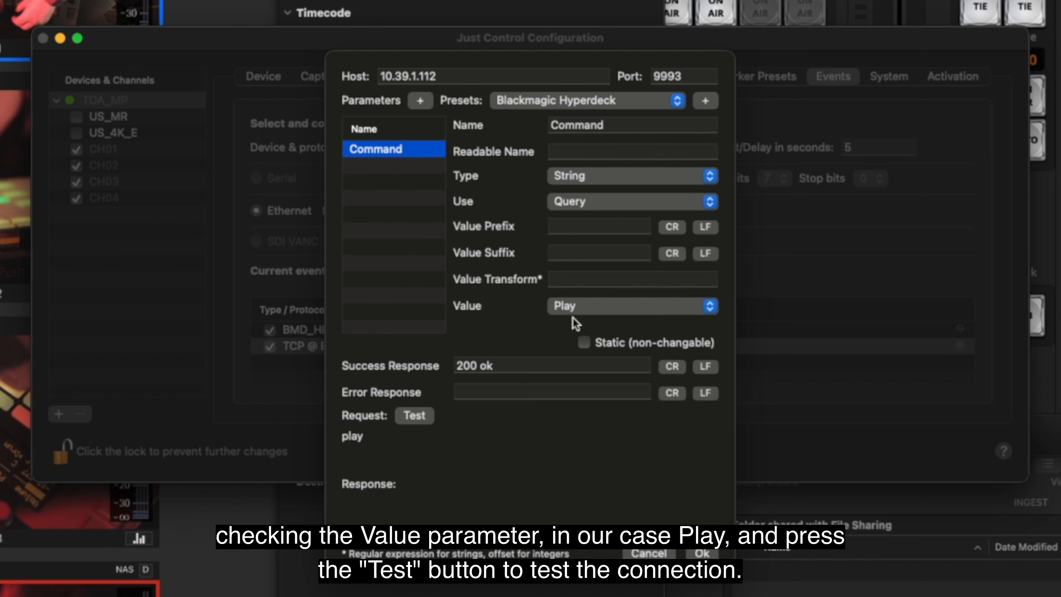
left_click(599, 313)
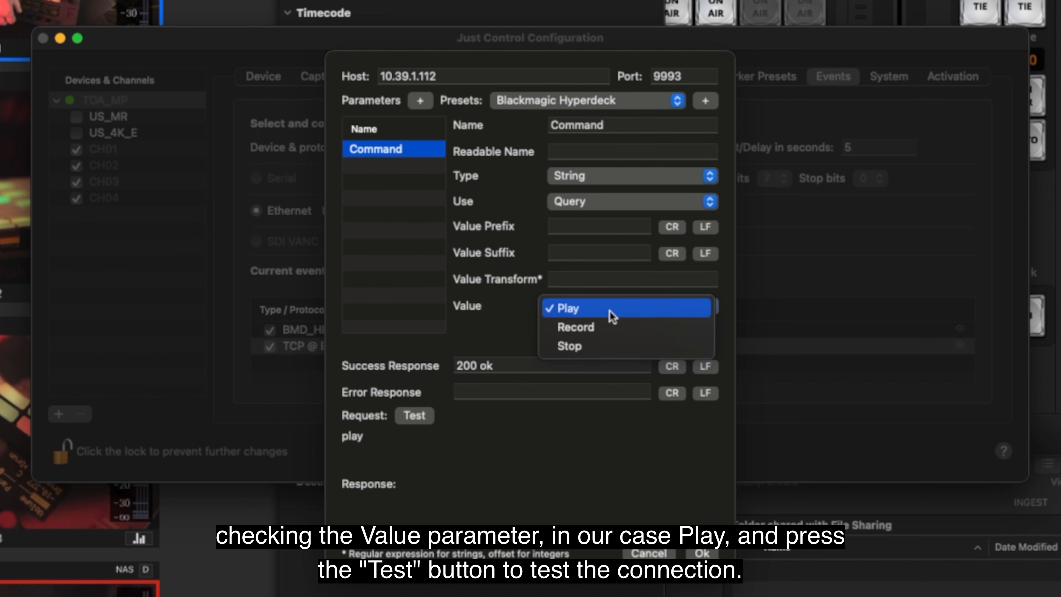
left_click(611, 314)
left_click(416, 415)
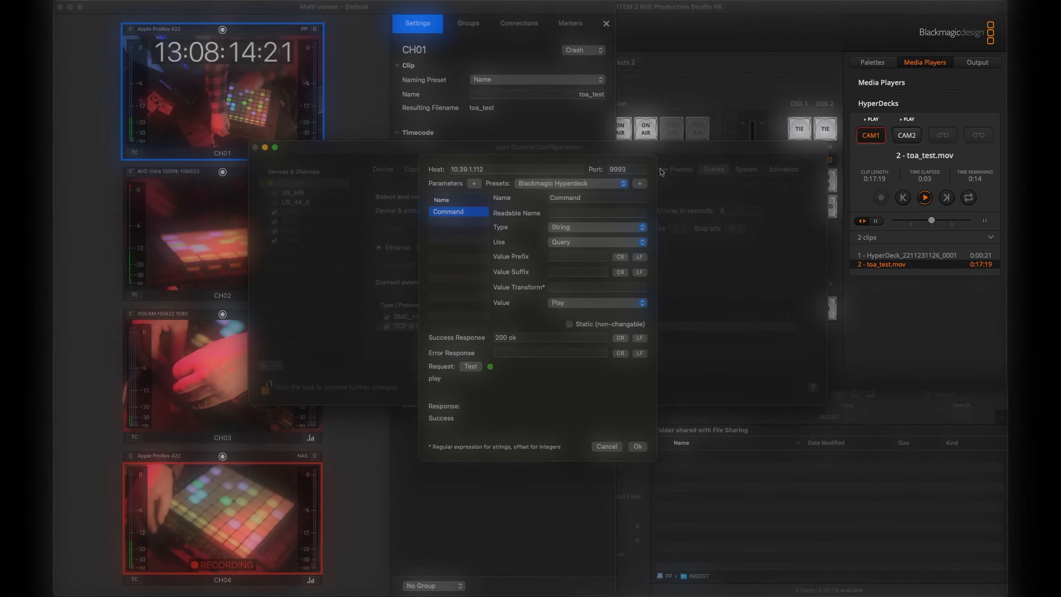
Change the Command parameter's value to Stop and test the request on the HyperDeck
left_click(586, 304)
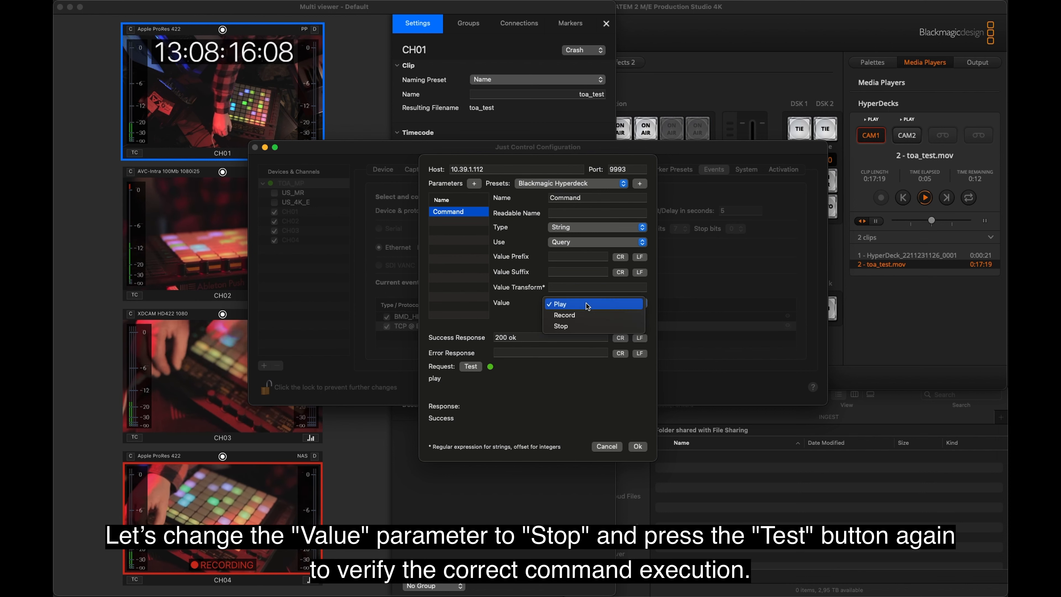
left_click(586, 324)
left_click(473, 368)
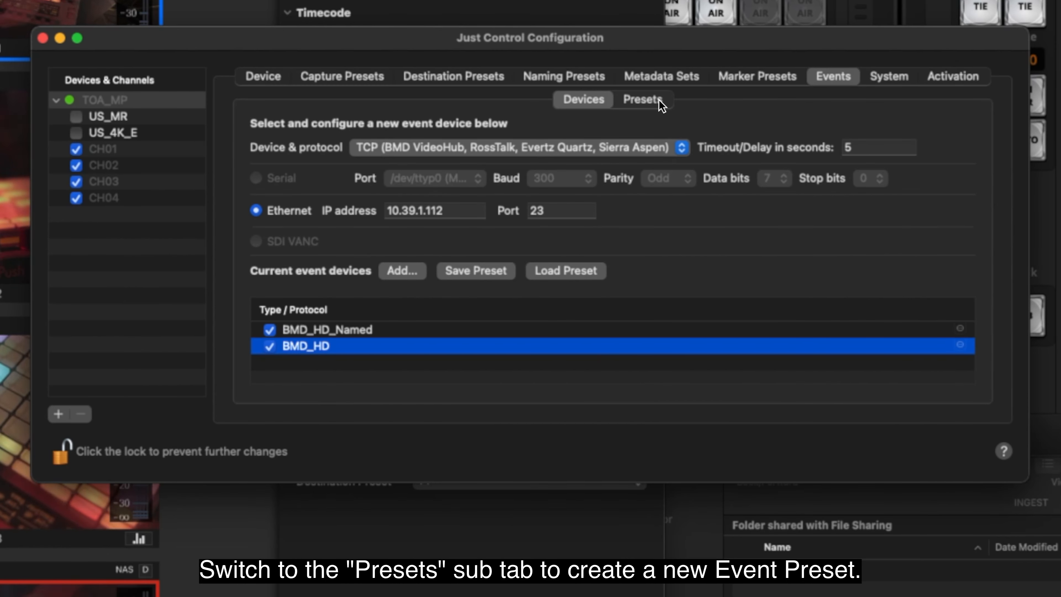
Create an event preset named Rec_Start containing the BMD_HD_Named device event and save it
left_click(660, 104)
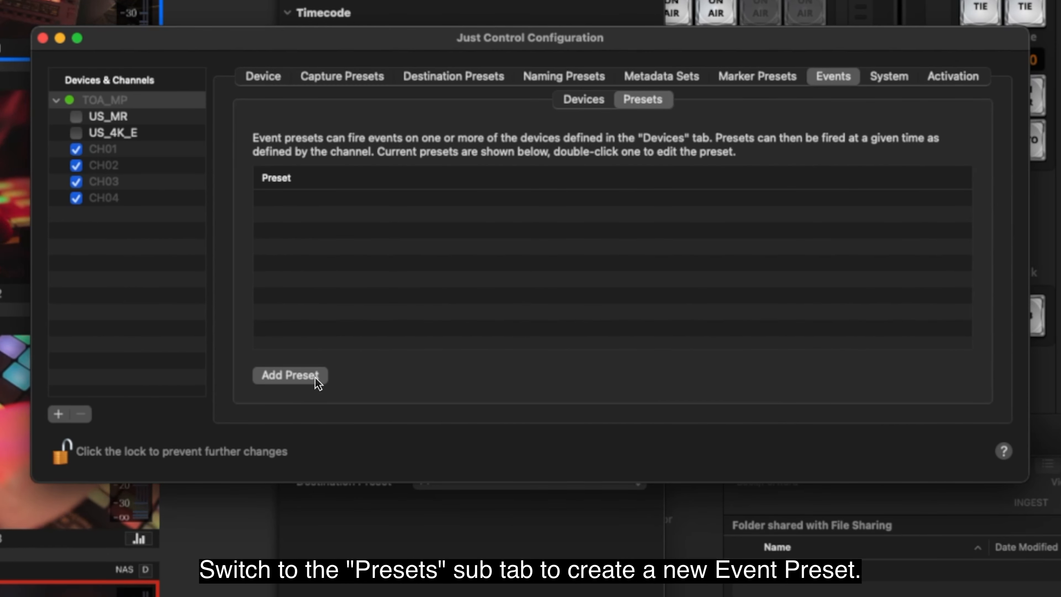
left_click(290, 375)
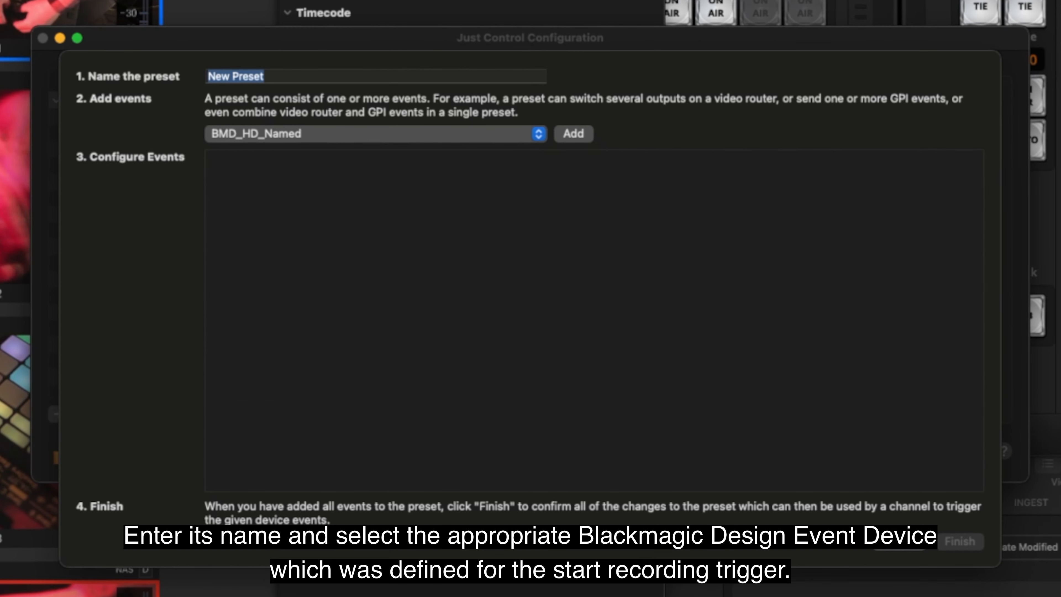
type("Rec_Start")
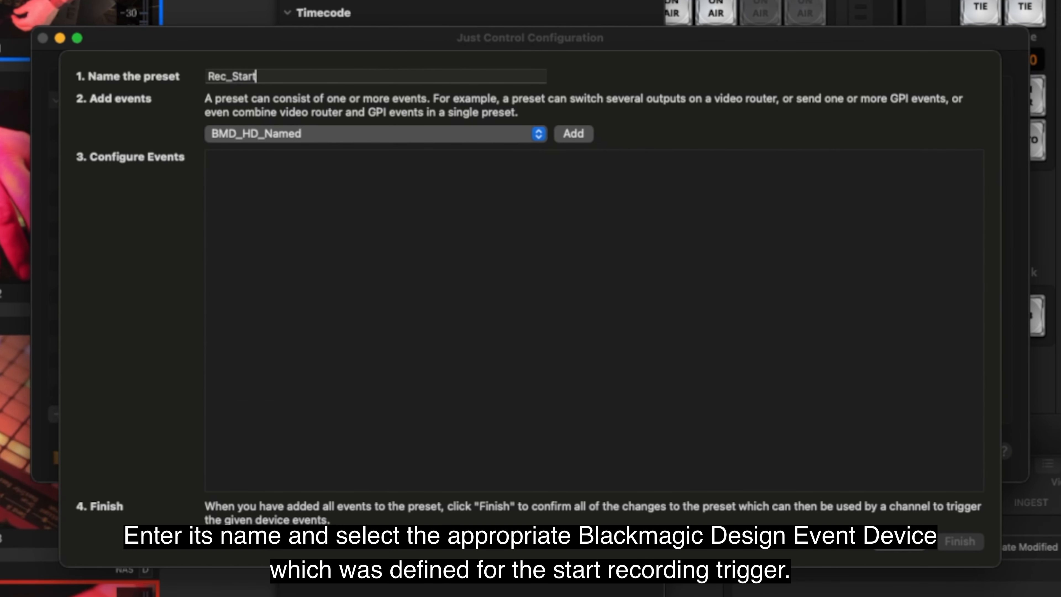
key("Return")
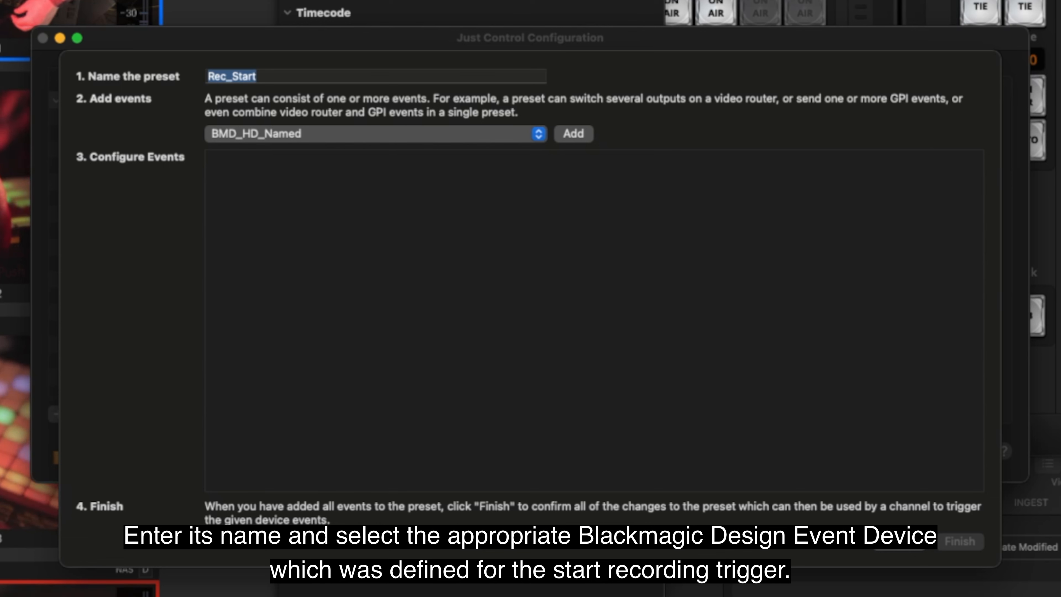
left_click(472, 134)
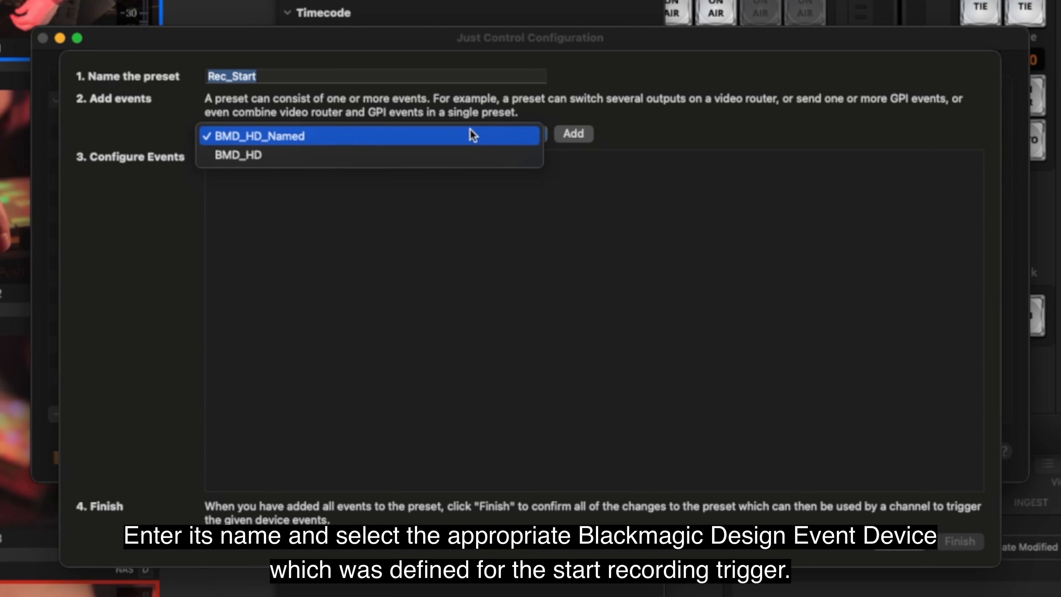
left_click(383, 135)
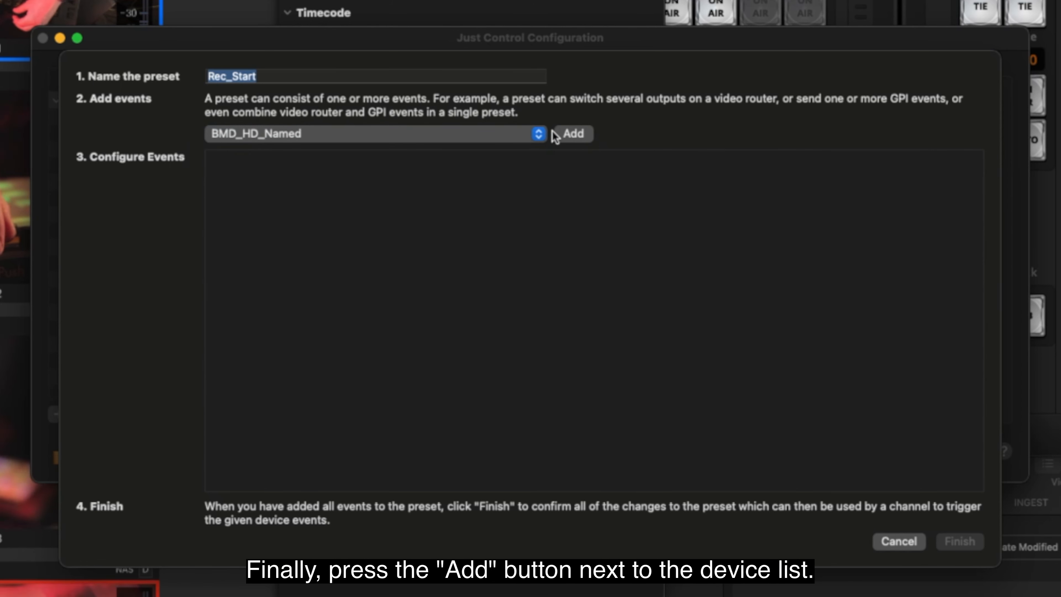
left_click(571, 134)
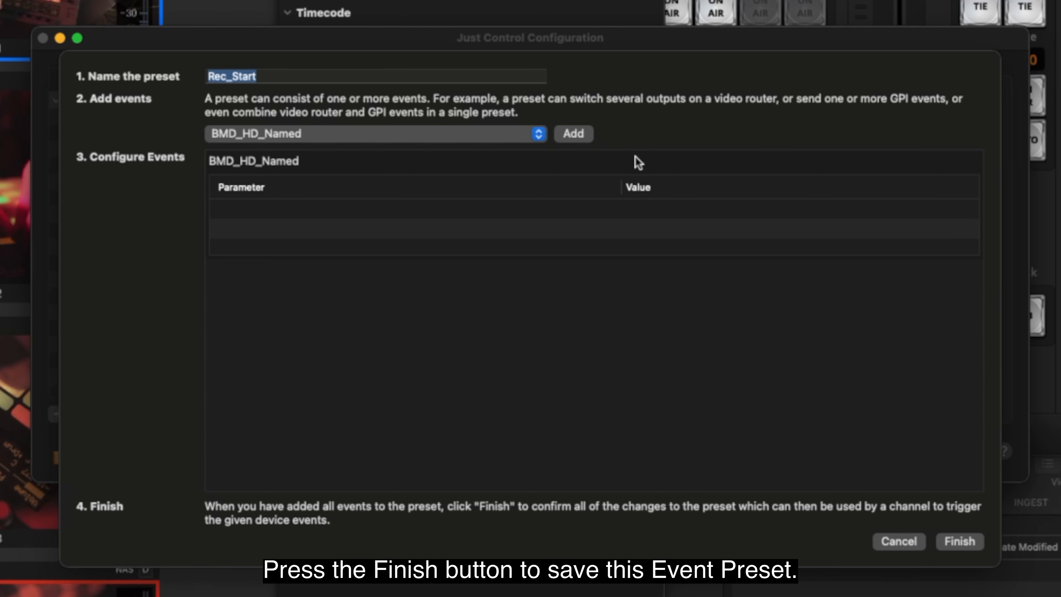
left_click(957, 541)
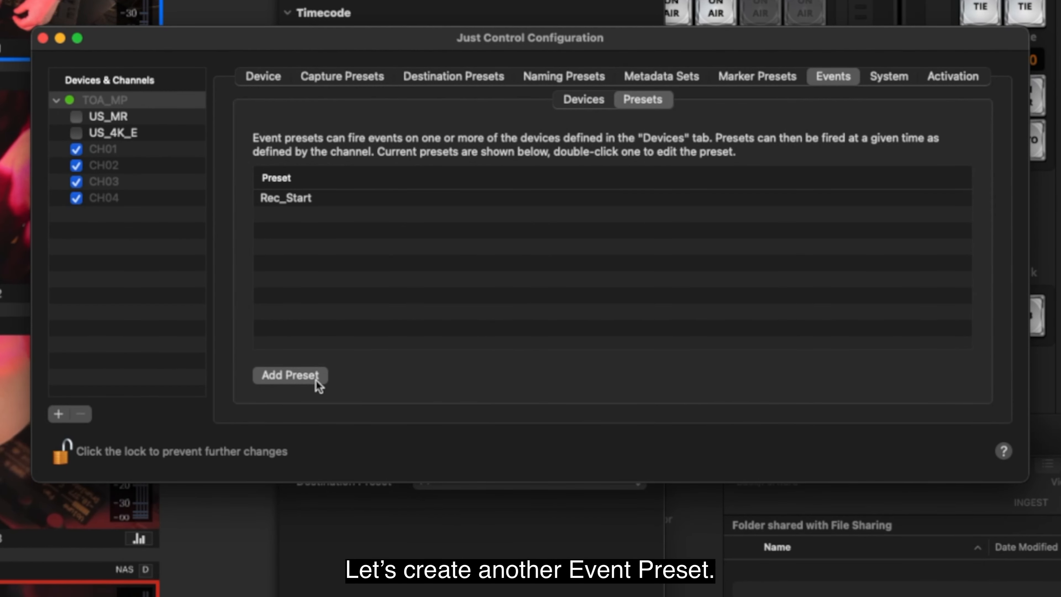
Create an event preset named Rec_Stop containing the BMD_HD device event with its Command value set to Stop, and save it
left_click(290, 375)
type("Rec_Stop")
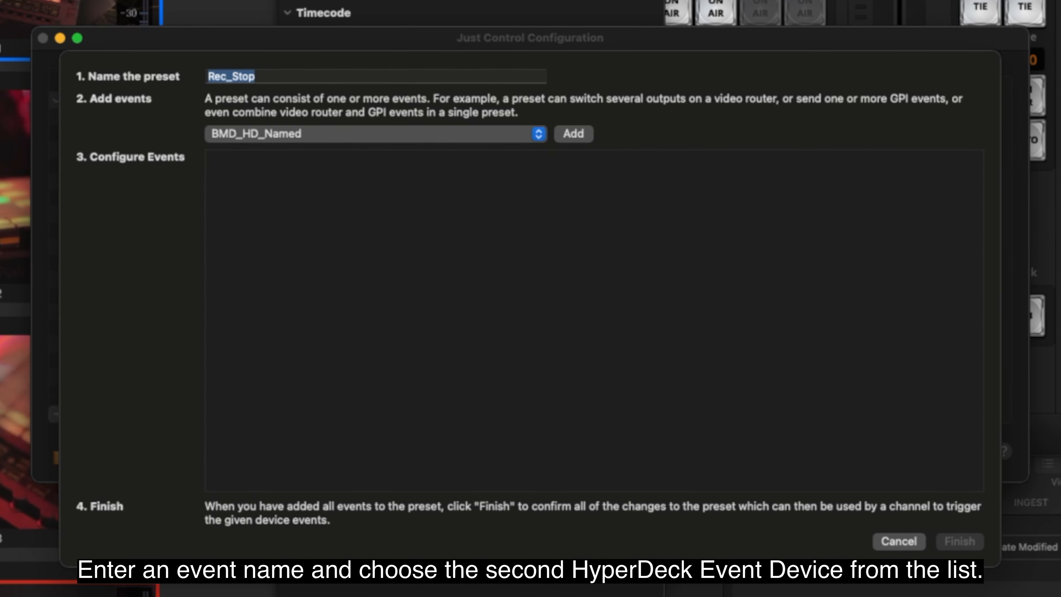
left_click(472, 138)
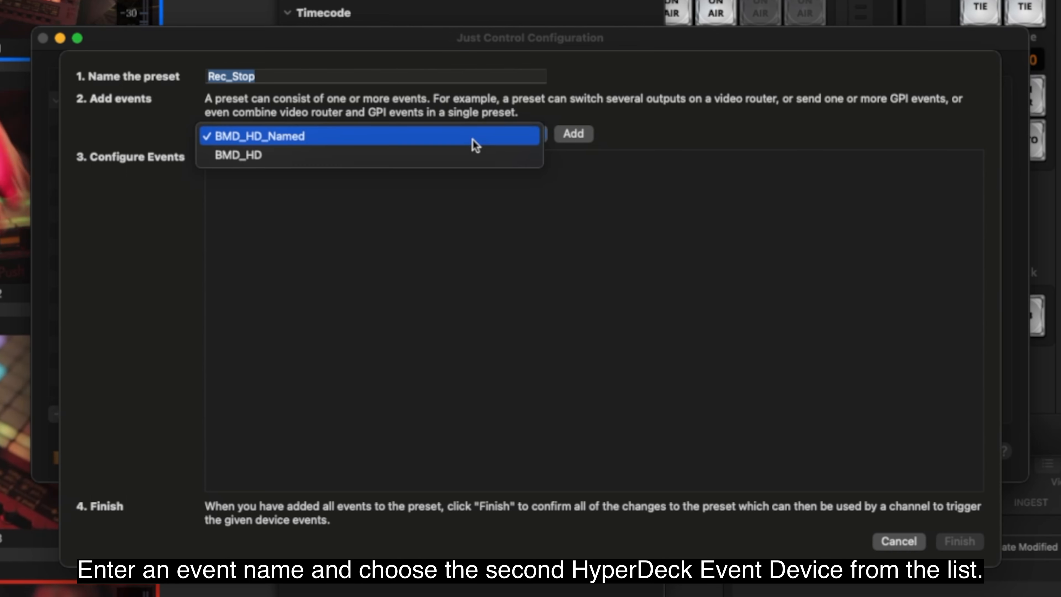
left_click(327, 157)
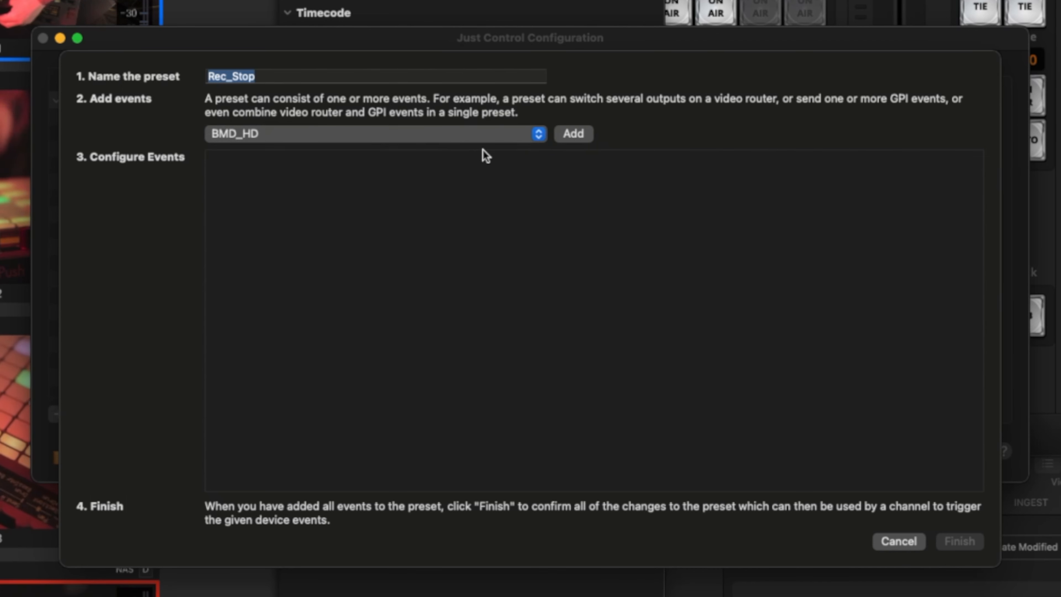
left_click(580, 138)
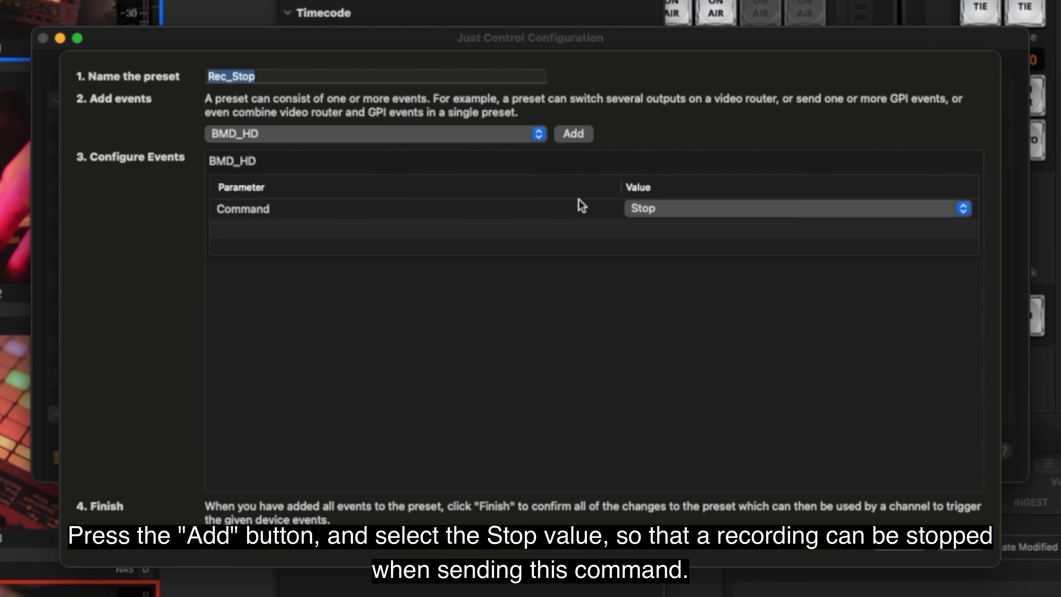
left_click(714, 201)
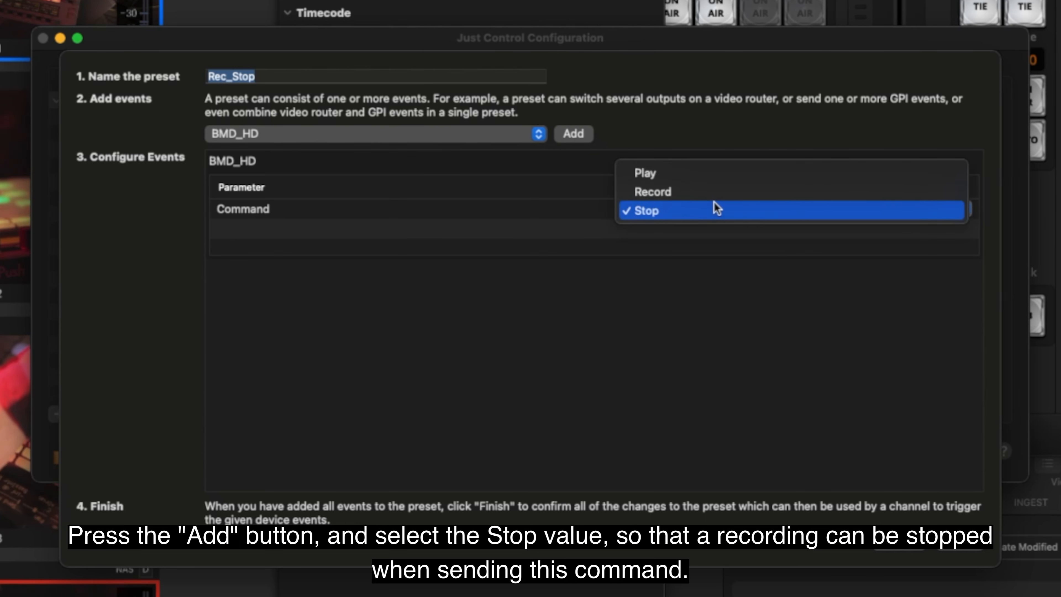
left_click(659, 212)
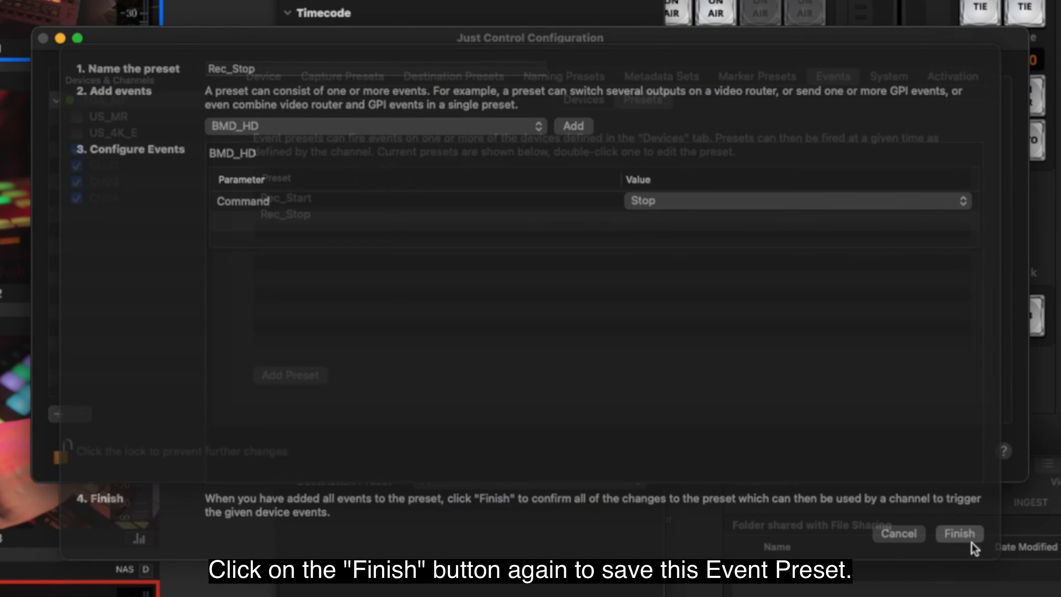
left_click(961, 542)
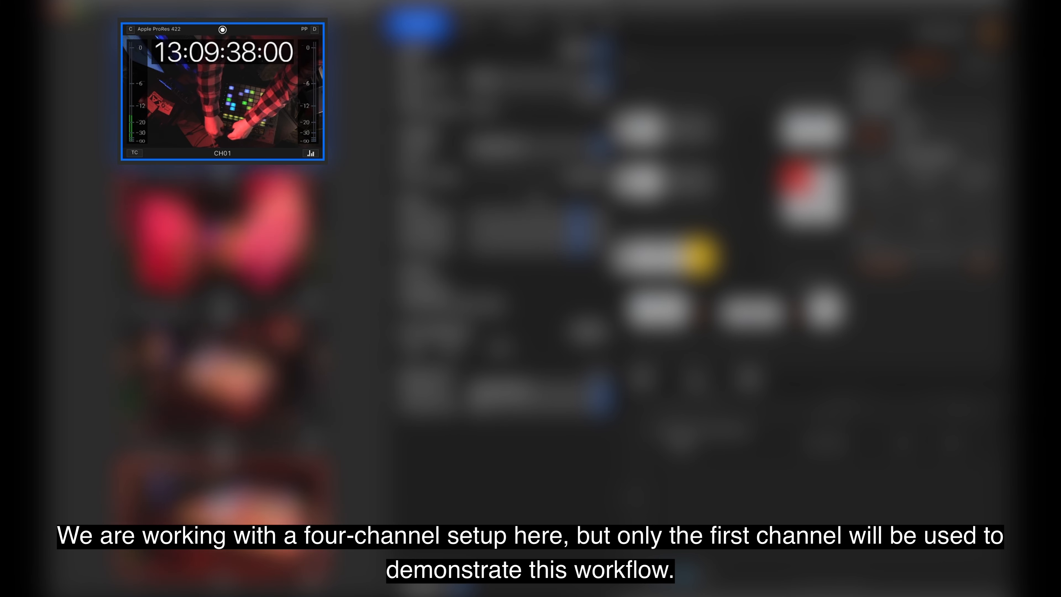
For channel CH01, assign the Rec_Start preset to the Start Recording event and Rec_Stop to the Stop Recording event
left_click(485, 217)
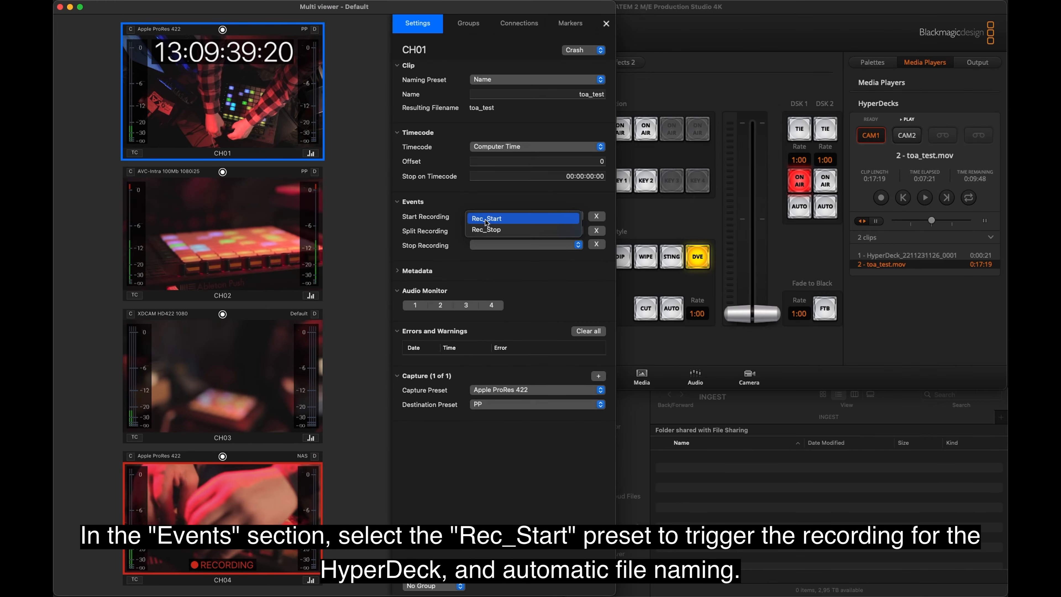
left_click(485, 220)
left_click(531, 246)
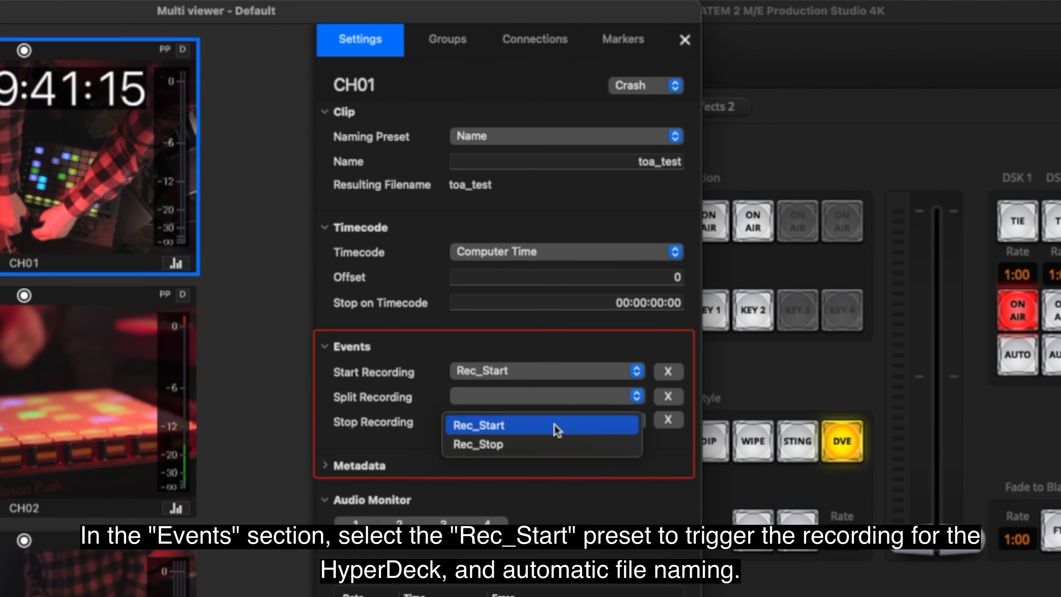
left_click(558, 442)
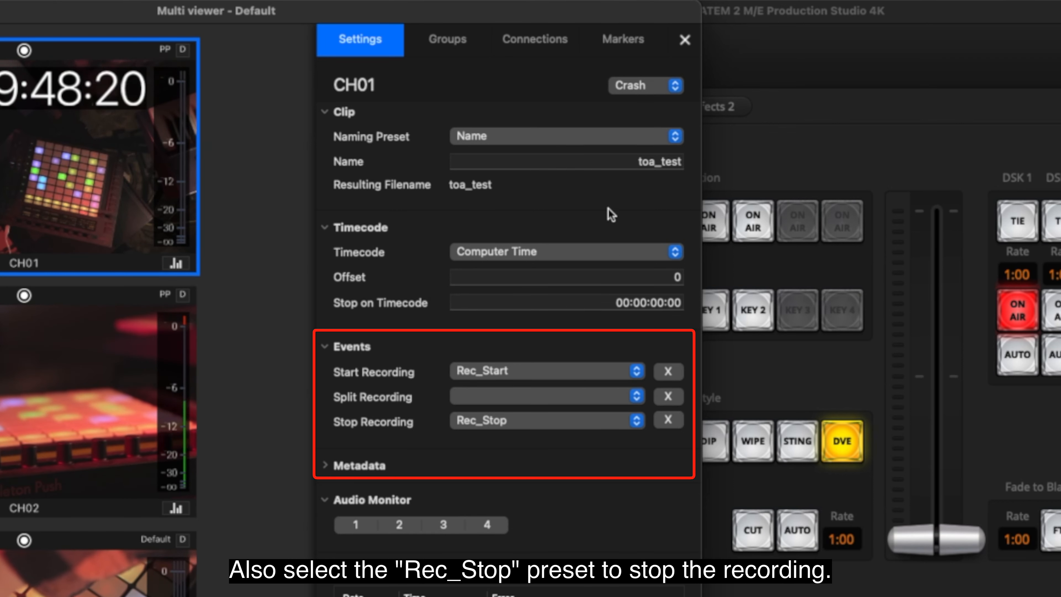
Change the clip name of channel CH01 to demo
left_click(618, 162)
left_click_drag(618, 161, 710, 167)
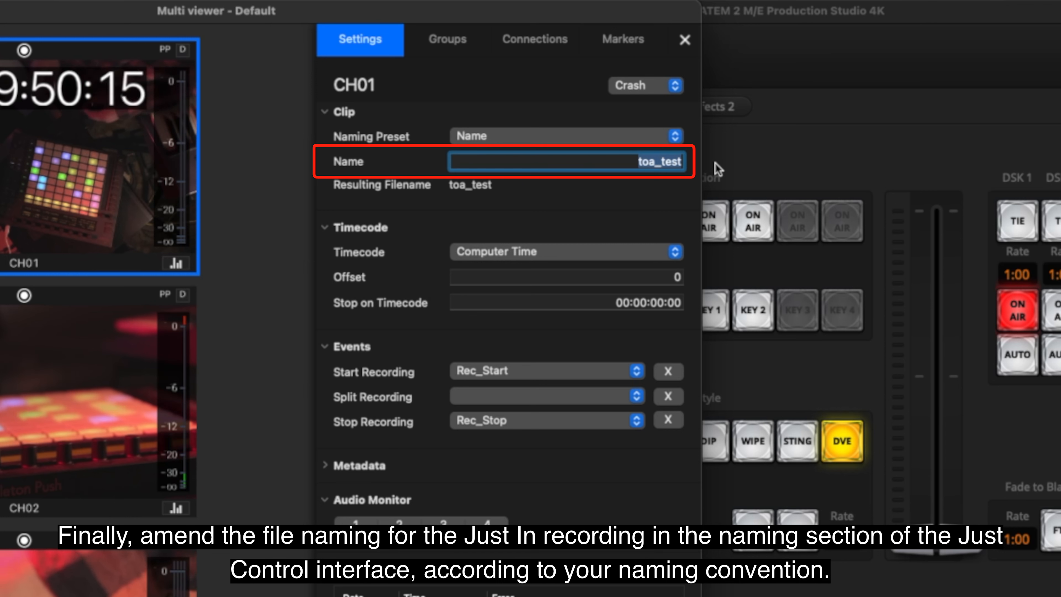
key("BackSpace")
type("demo")
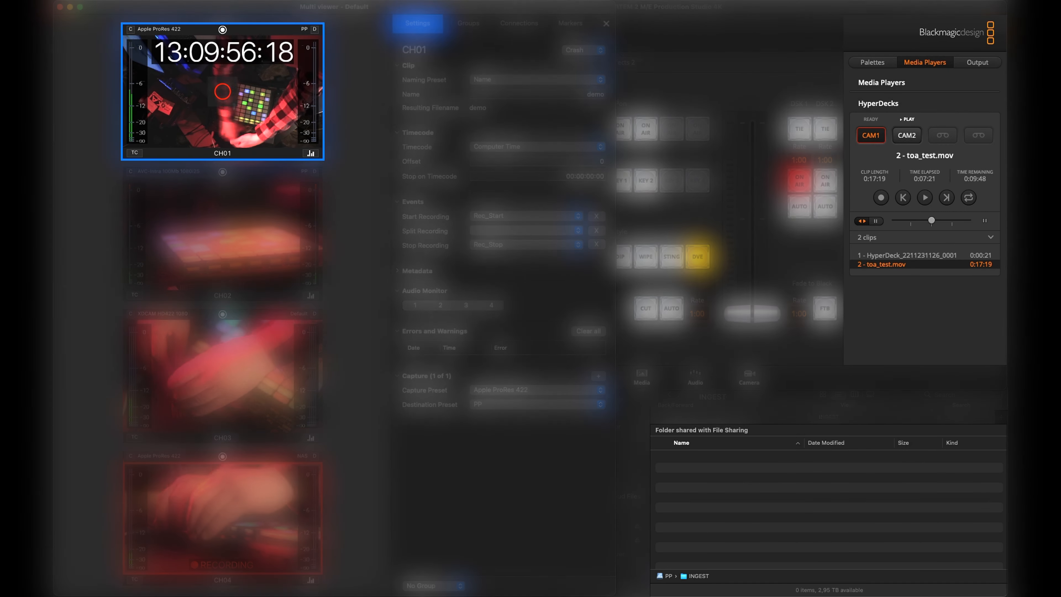
Start and stop a recording on CH01, and select demo.mov in the HyperDeck clip list in ATEM Software Control
left_click(223, 91)
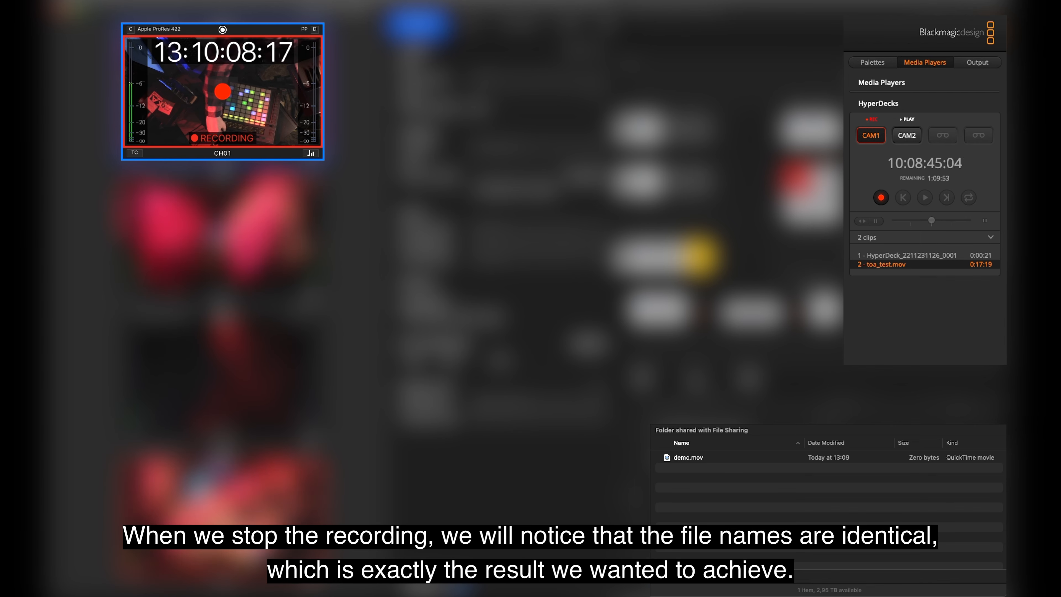
left_click(222, 92)
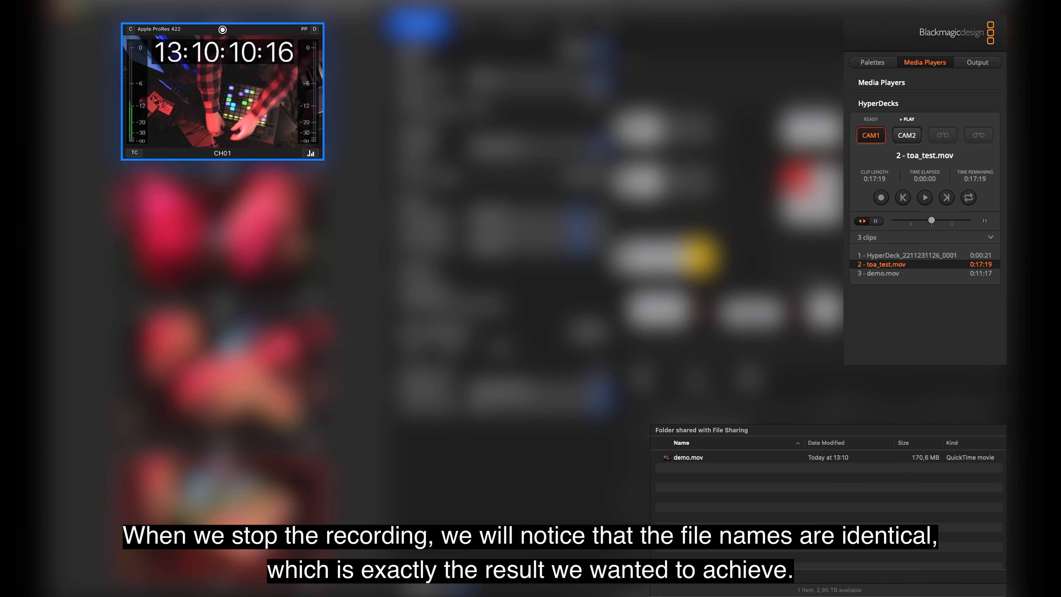
left_click(902, 273)
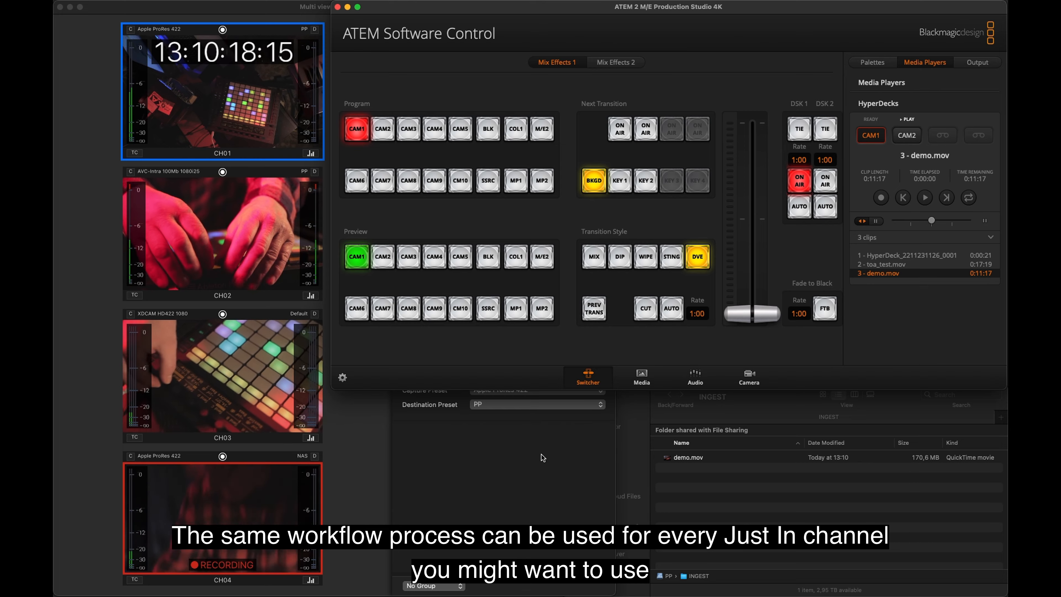
left_click(541, 454)
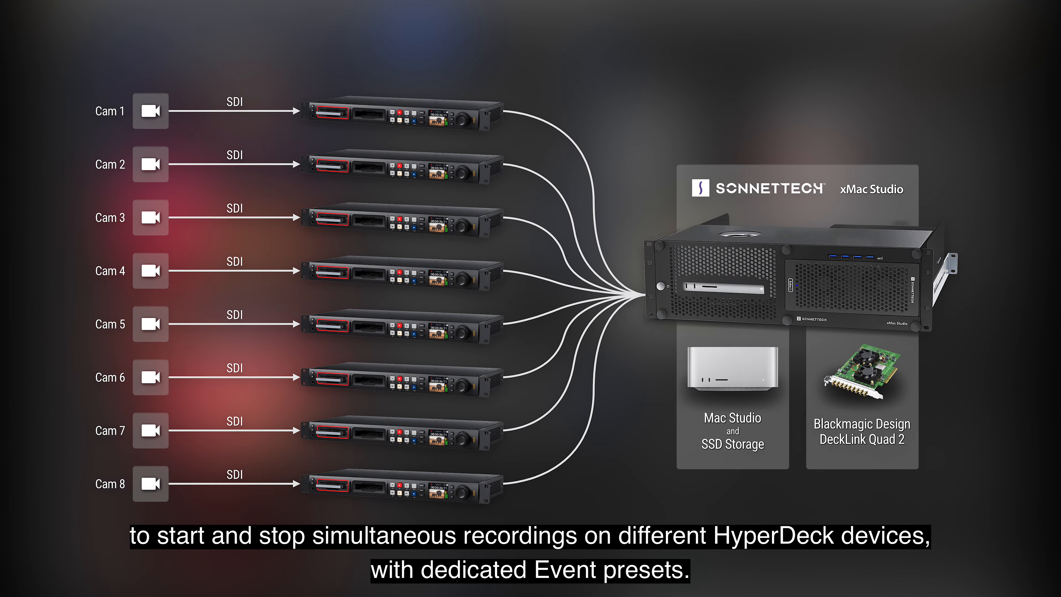